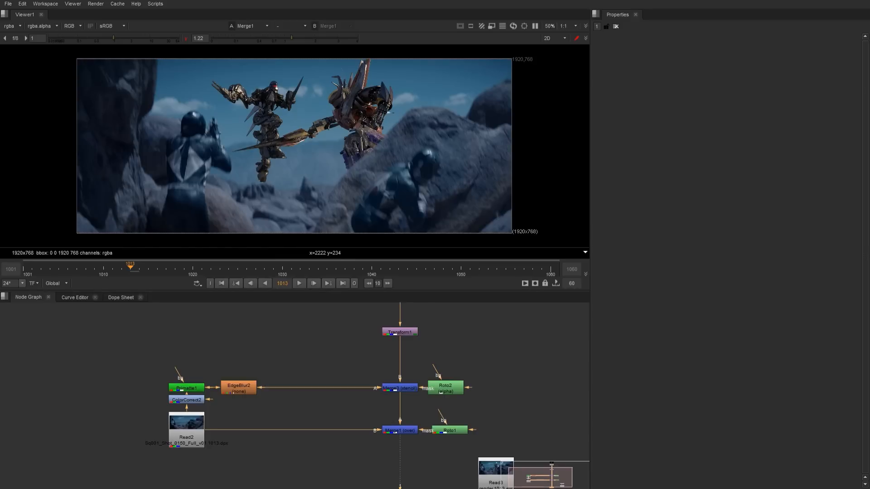
# Scrub the timeline to frame 1027 and raise the viewer gamma to 1.3.
pyautogui.moveTo(440, 349); pyautogui.dragTo(436, 322, button='middle')
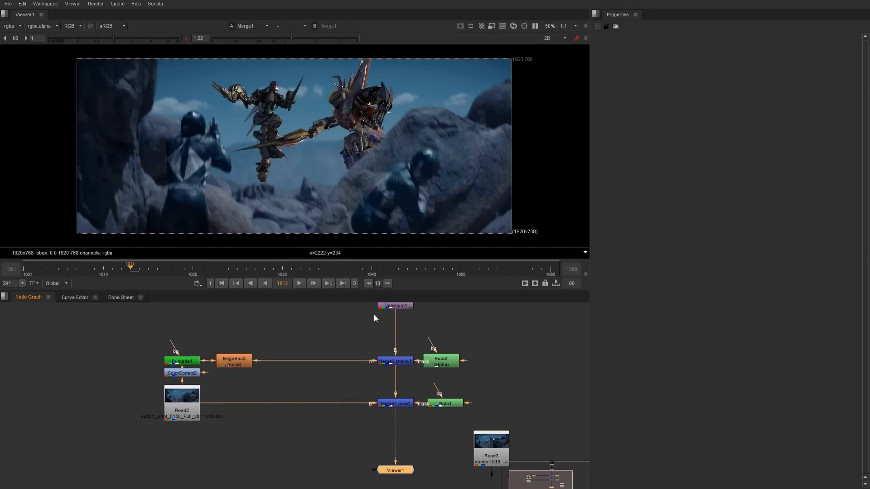
pyautogui.moveTo(202, 265); pyautogui.dragTo(256, 264)
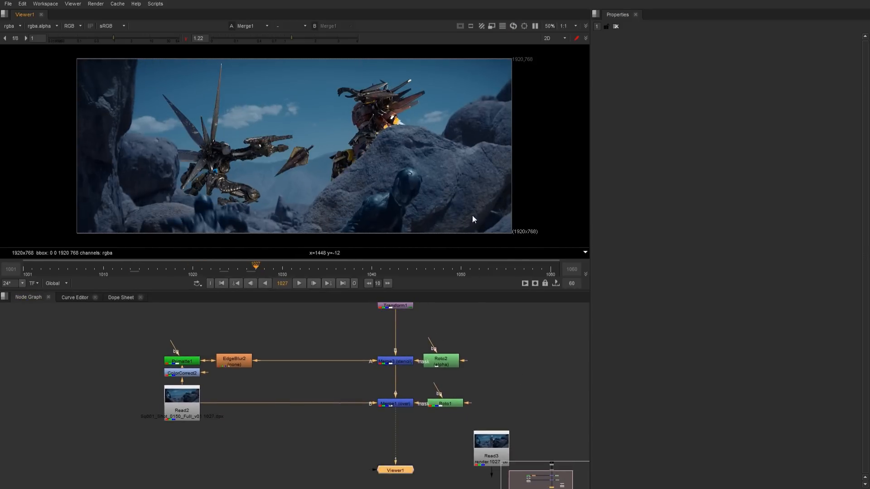
pyautogui.click(291, 40)
pyautogui.moveTo(292, 40); pyautogui.dragTo(294, 40)
pyautogui.moveTo(467, 328); pyautogui.dragTo(424, 375, button='middle')
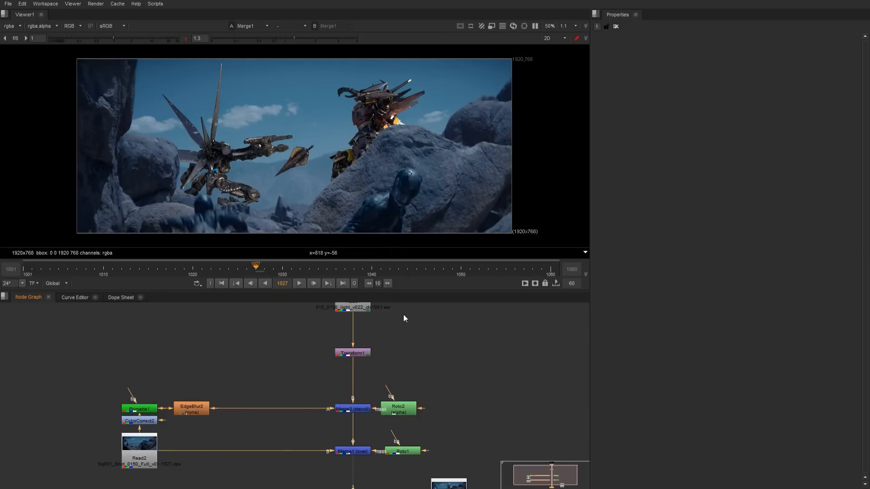
pyautogui.moveTo(430, 310); pyautogui.dragTo(403, 341, button='middle')
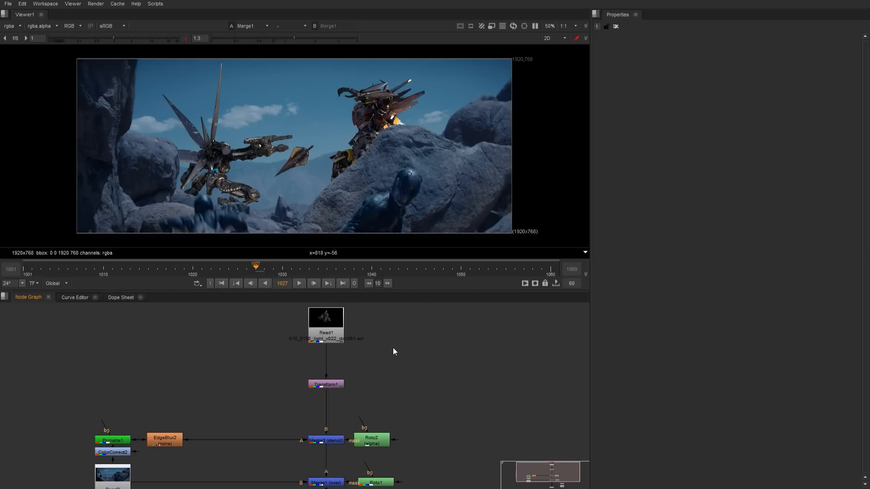
pyautogui.press('Tab')
pyautogui.press('Return')
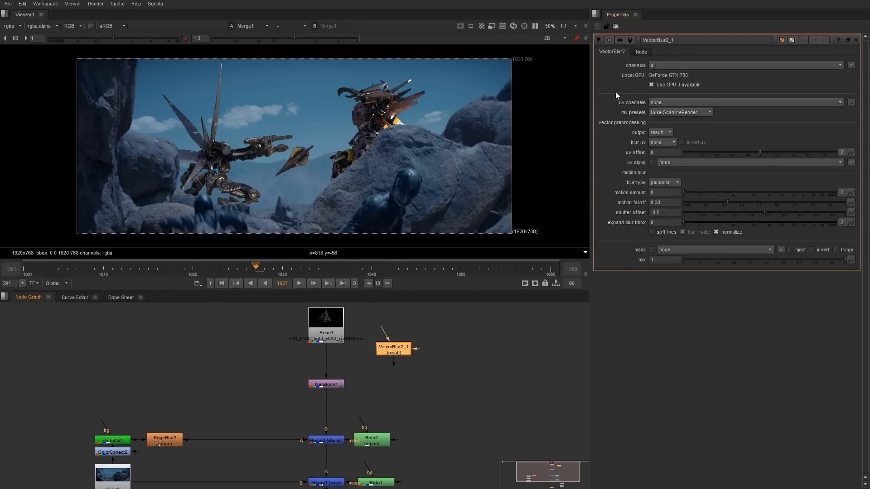
pyautogui.moveTo(428, 396); pyautogui.dragTo(443, 436, button='middle')
pyautogui.moveTo(493, 393); pyautogui.dragTo(399, 328)
pyautogui.press('Delete')
# Play back the composite in the viewer, stop it and go to frame 1015.
pyautogui.moveTo(387, 401); pyautogui.dragTo(390, 307, button='middle')
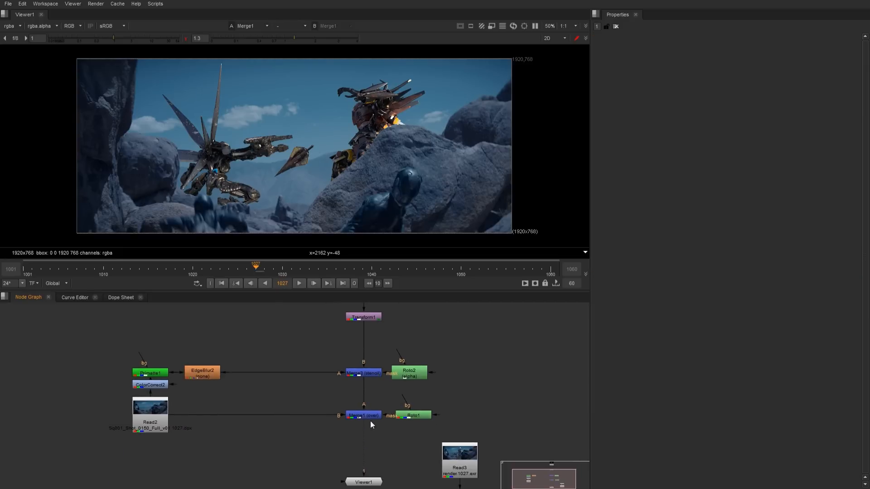
pyautogui.click(299, 283)
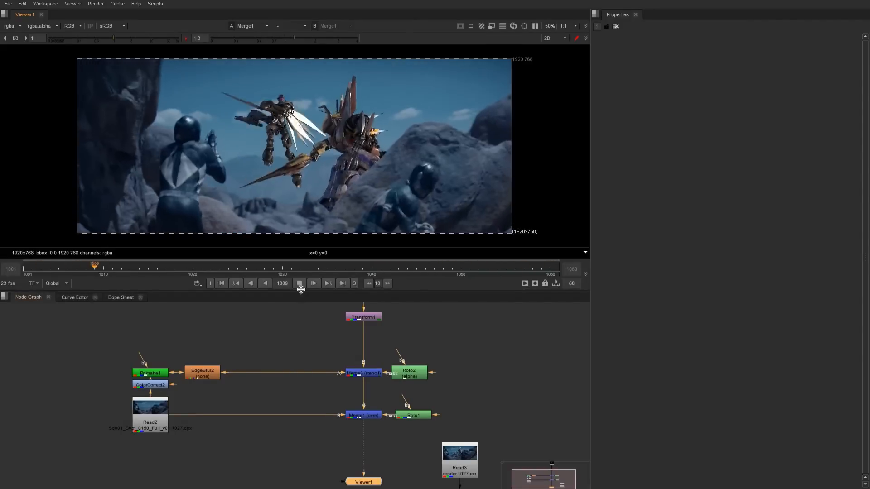
pyautogui.click(299, 284)
pyautogui.moveTo(317, 324); pyautogui.dragTo(273, 397, button='middle')
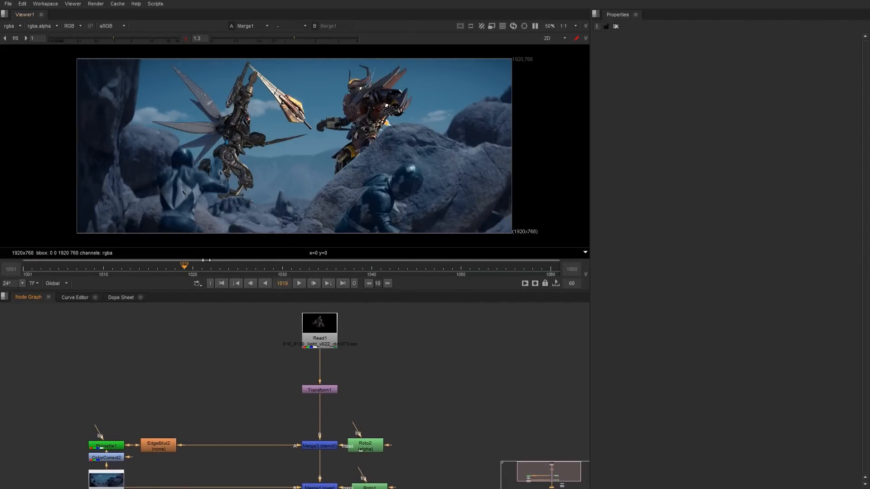
pyautogui.click(148, 268)
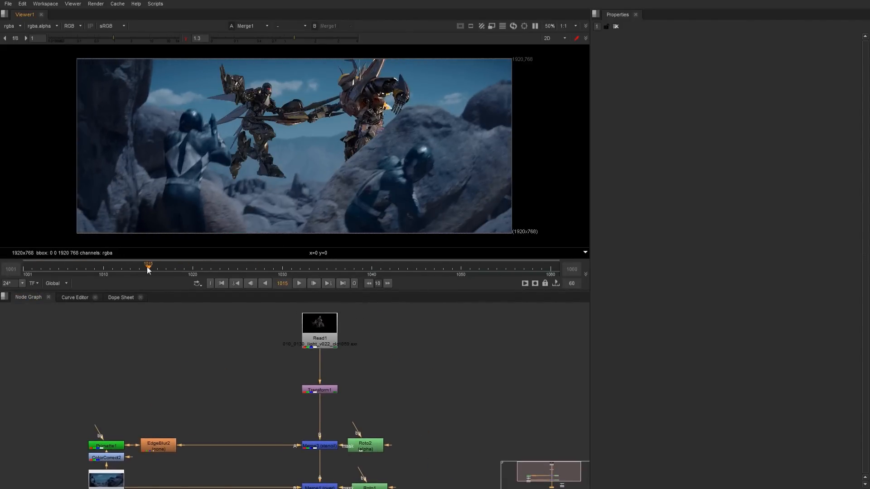
# View the Read1 render, inspect its VRayVelocity layer and return the viewer to the rgba channels.
pyautogui.click(326, 328)
pyautogui.press('1')
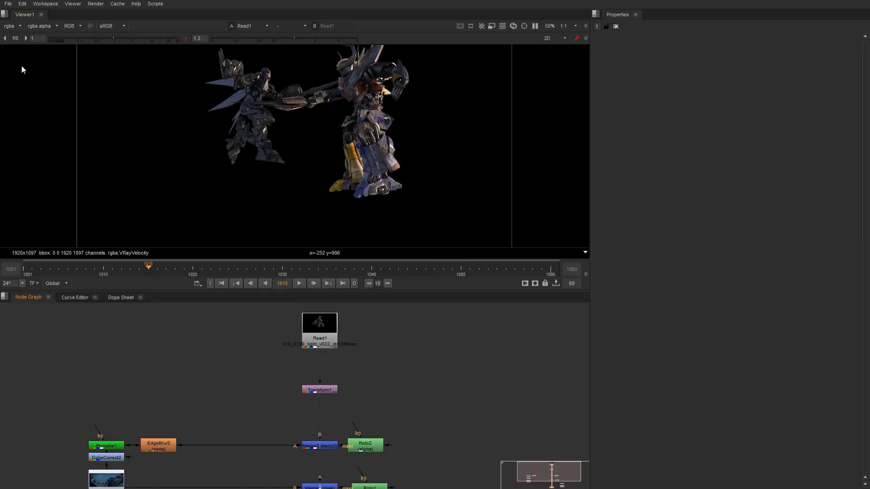
pyautogui.moveTo(297, 98); pyautogui.dragTo(286, 154, button='middle')
pyautogui.scroll(2, 286, 154)
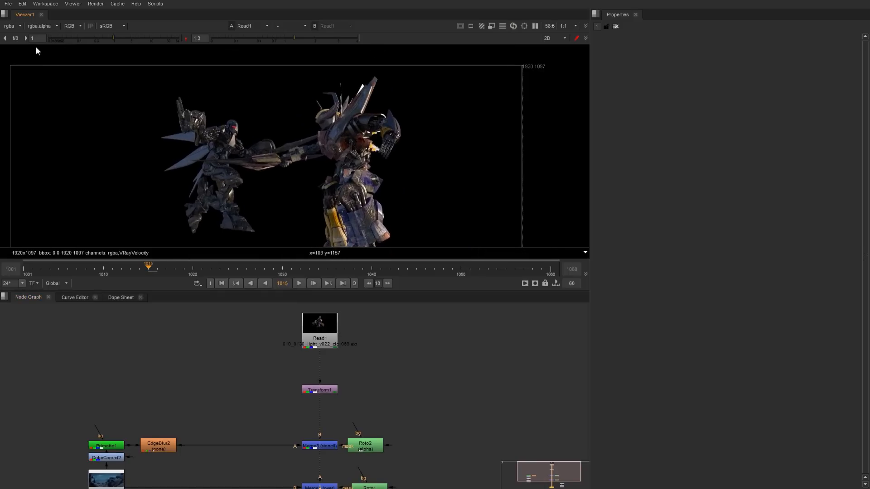
pyautogui.click(20, 26)
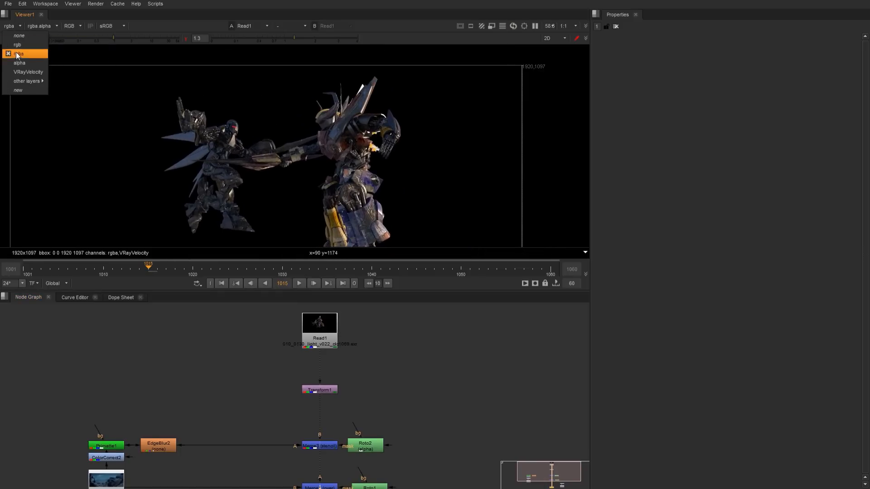
pyautogui.click(20, 72)
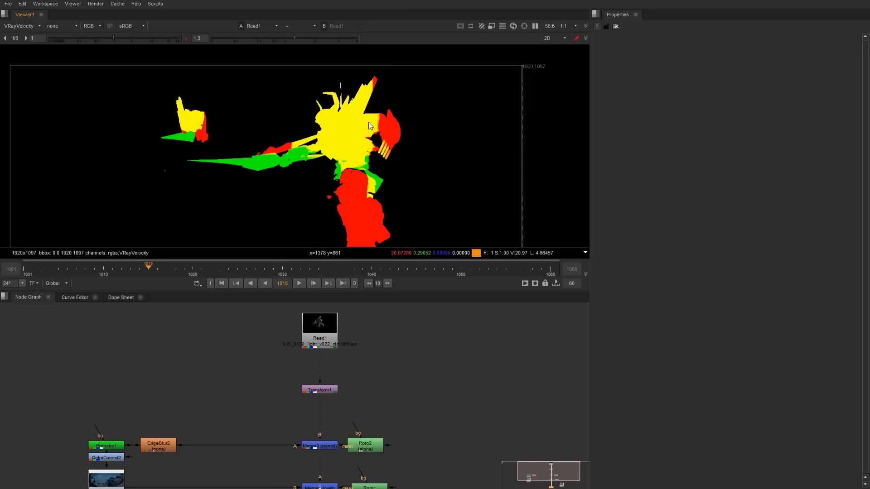
pyautogui.click(35, 26)
pyautogui.click(32, 53)
# Add a VectorBlur2 node directly below Read1 and display the Merge1 composite in the viewer.
pyautogui.click(318, 324)
pyautogui.press('Tab')
pyautogui.press('Return')
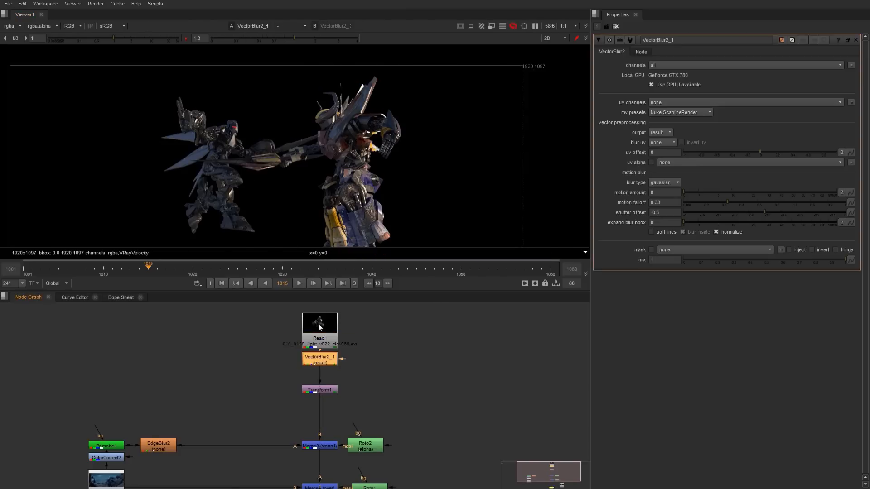
pyautogui.moveTo(359, 403); pyautogui.dragTo(325, 377, button='middle')
pyautogui.click(335, 429)
pyautogui.press('1')
# Set the uv channels of the VectorBlur2 node to VRayVelocity.
pyautogui.click(322, 366)
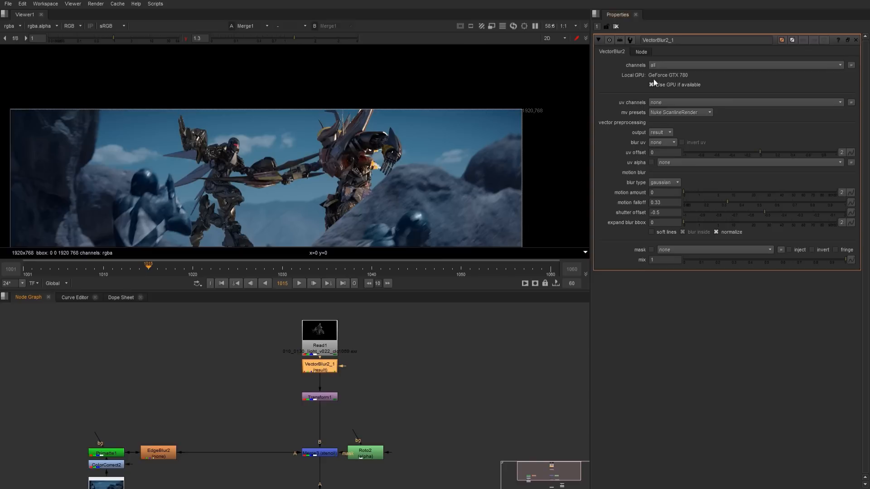
pyautogui.scroll(4, 431, 142)
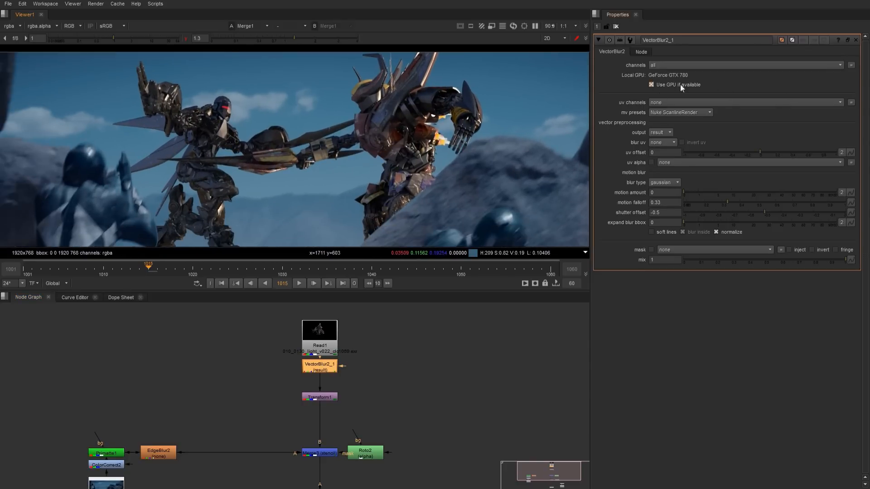
pyautogui.click(657, 103)
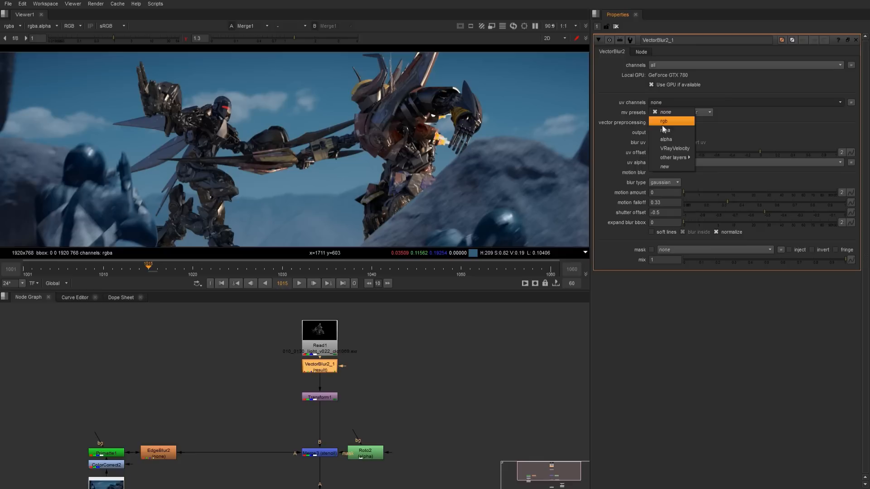
pyautogui.click(674, 149)
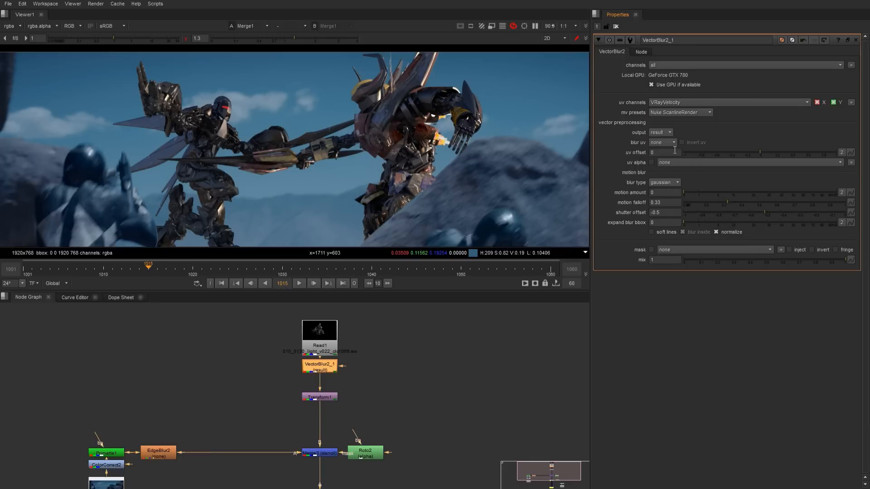
# Try the PRMan, Arnold, Modo Remap and MentalRay motion vector presets on the VectorBlur2 node.
pyautogui.click(689, 112)
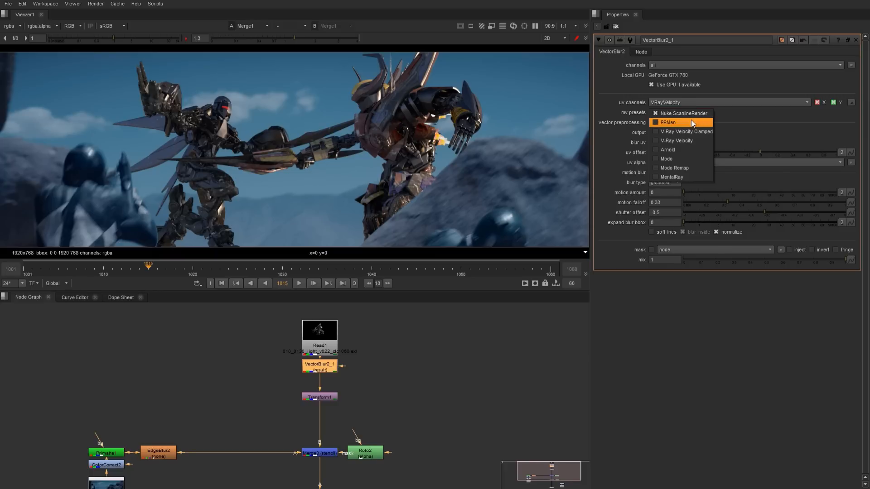
pyautogui.click(692, 123)
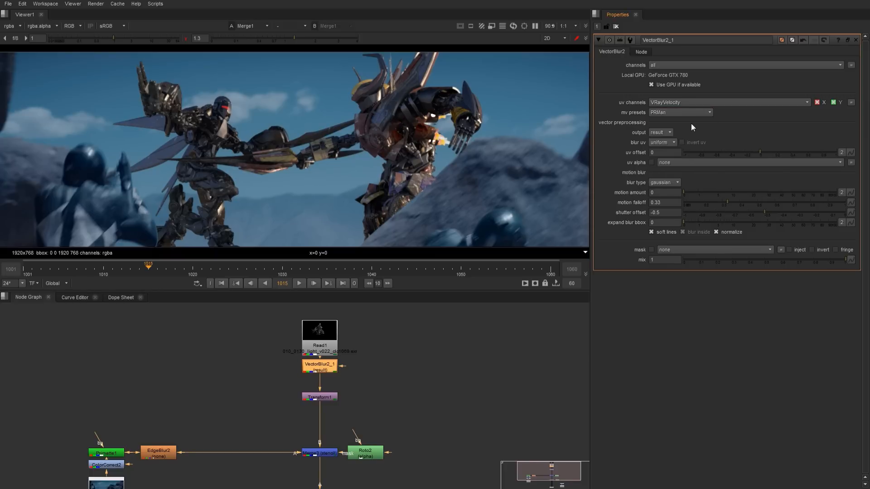
pyautogui.click(695, 113)
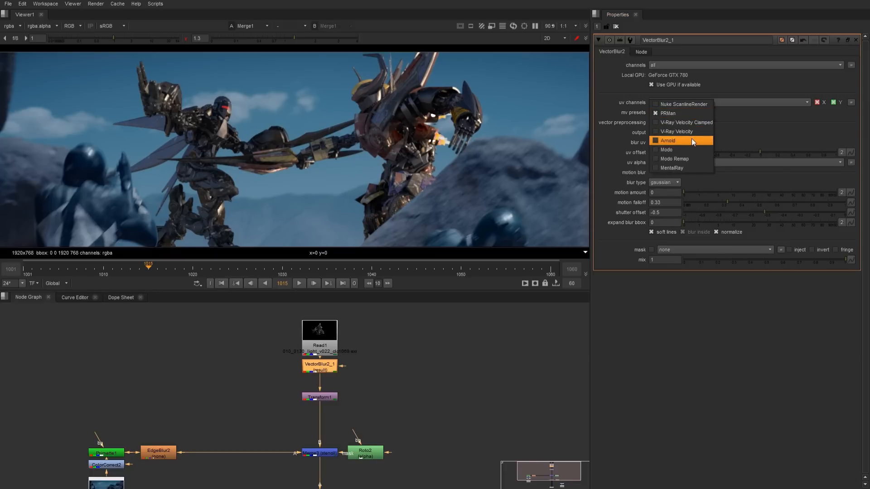
pyautogui.click(691, 138)
pyautogui.click(687, 112)
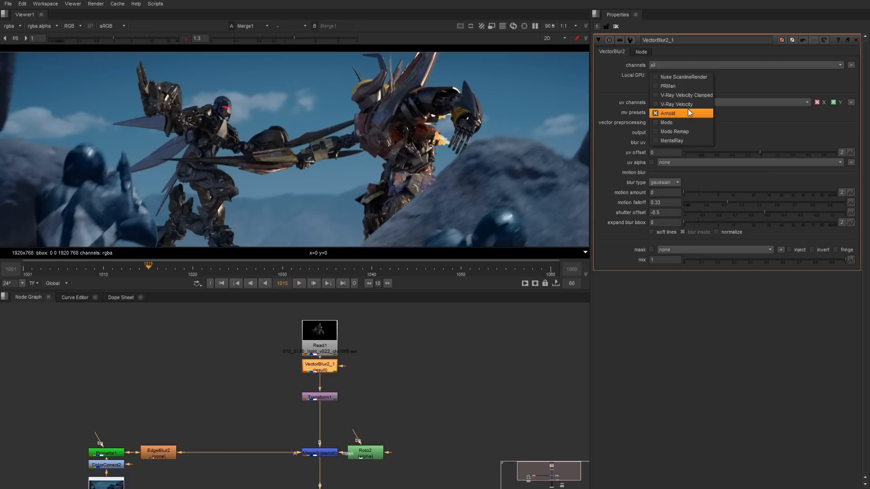
pyautogui.click(689, 121)
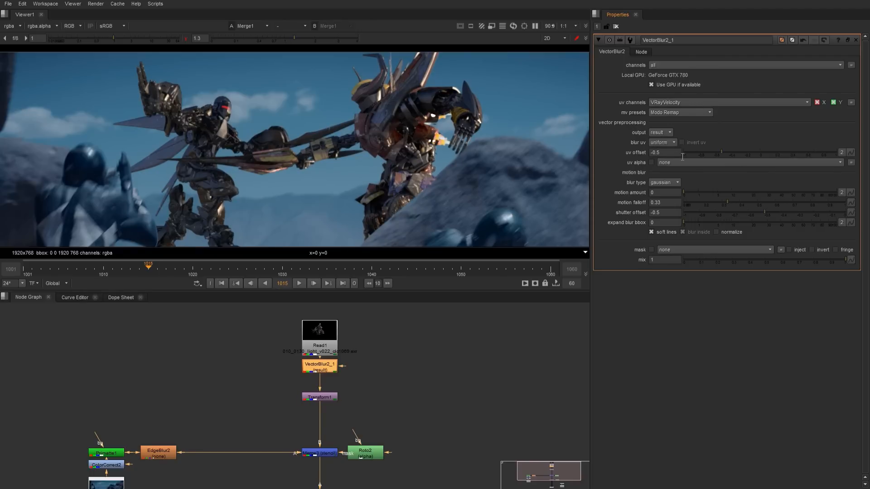
pyautogui.click(699, 112)
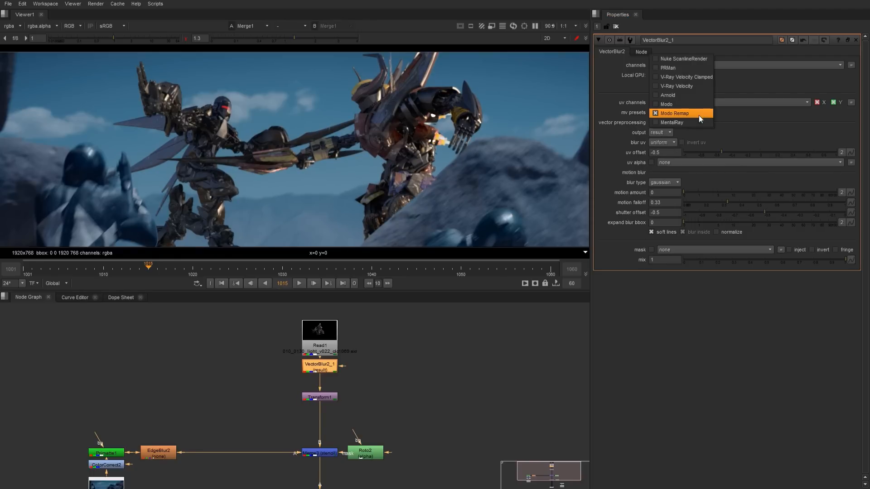
pyautogui.click(697, 120)
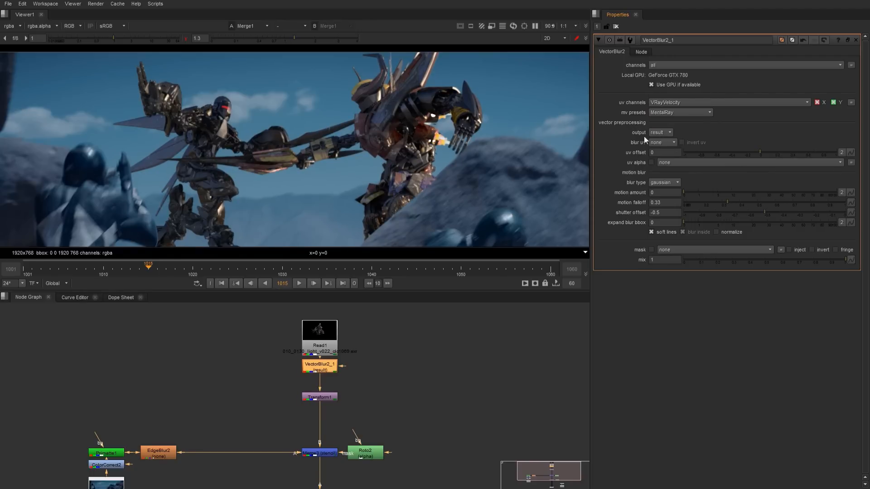
pyautogui.click(687, 115)
pyautogui.click(694, 86)
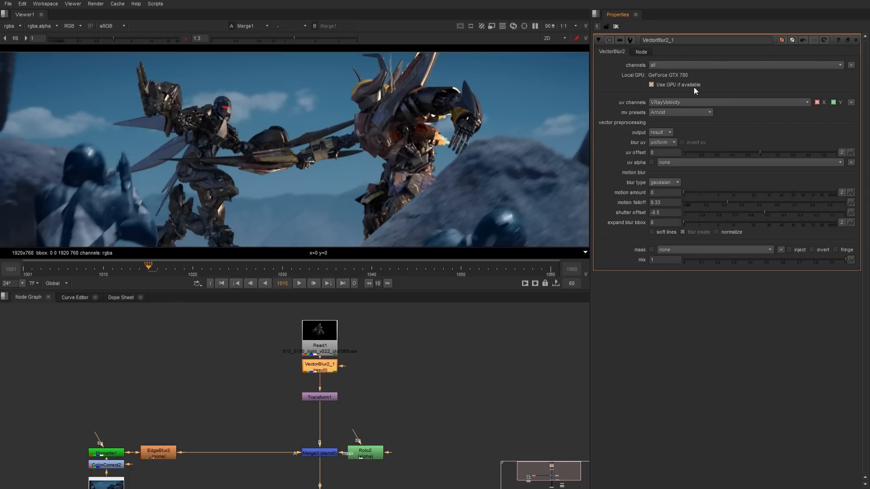
# Set the VectorBlur2 motion vector preset to V-Ray Velocity.
pyautogui.click(691, 113)
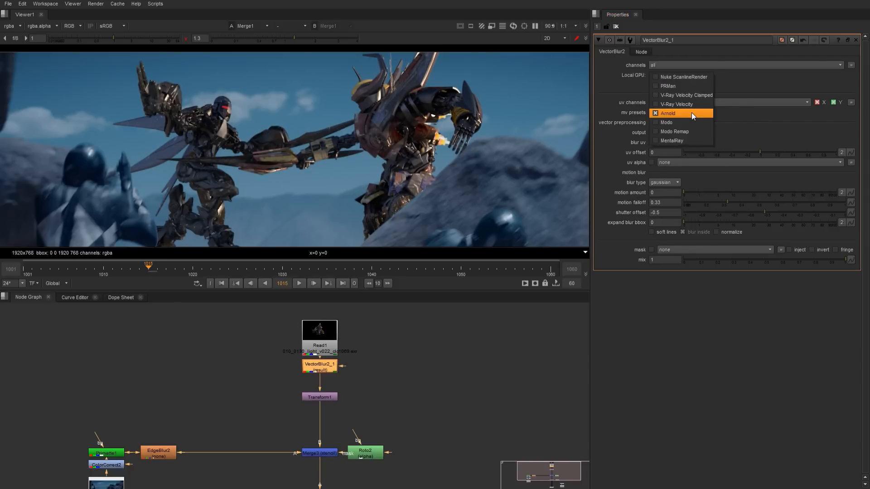
pyautogui.click(692, 105)
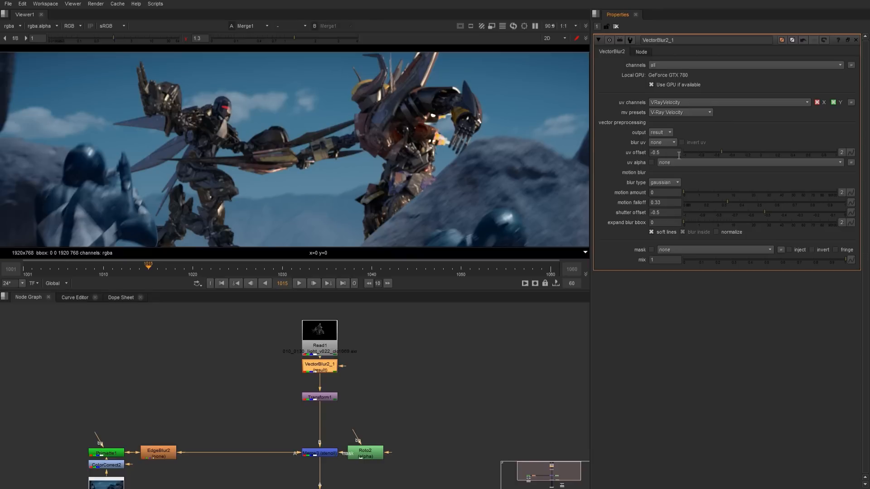
# Preview the uvs output with different uv offsets, undo back to an offset of -0.5 and restore the result output.
pyautogui.click(667, 131)
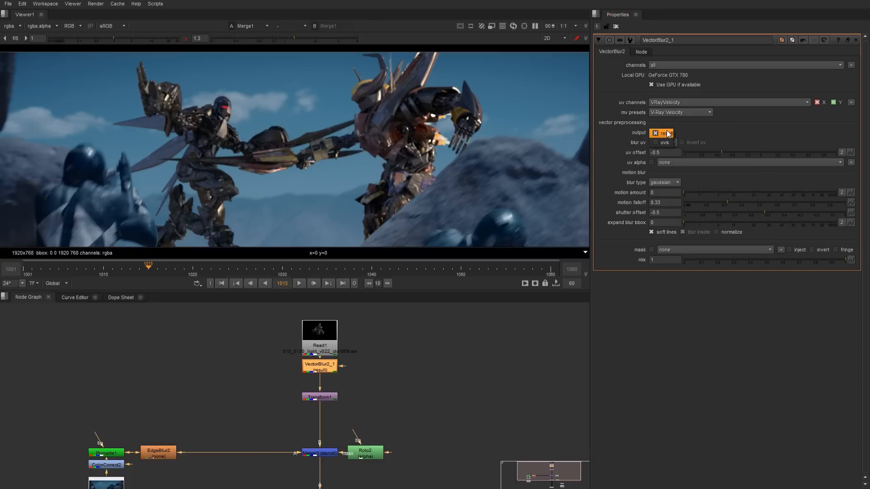
pyautogui.click(663, 142)
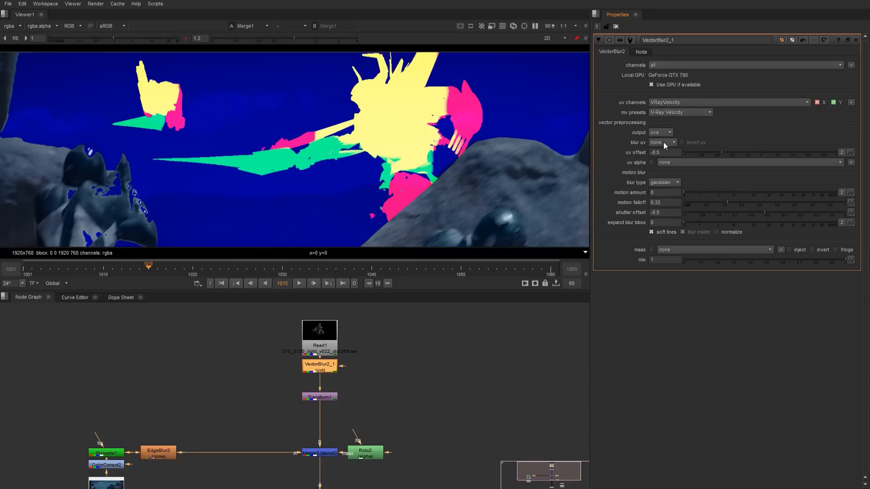
pyautogui.click(719, 151)
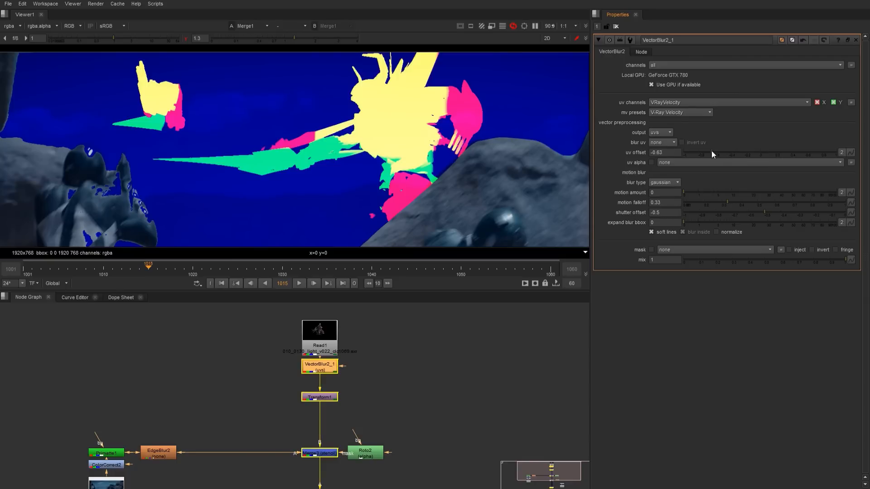
pyautogui.moveTo(702, 152)
pyautogui.mouseDown()
pyautogui.moveTo(760, 151)
pyautogui.moveTo(709, 151)
pyautogui.mouseUp()
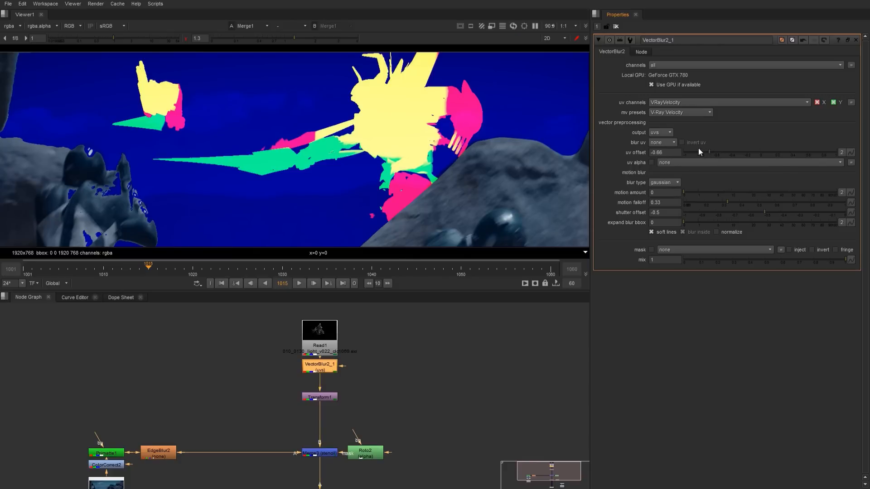
pyautogui.hotkey('ctrl', 'z')
pyautogui.click(661, 131)
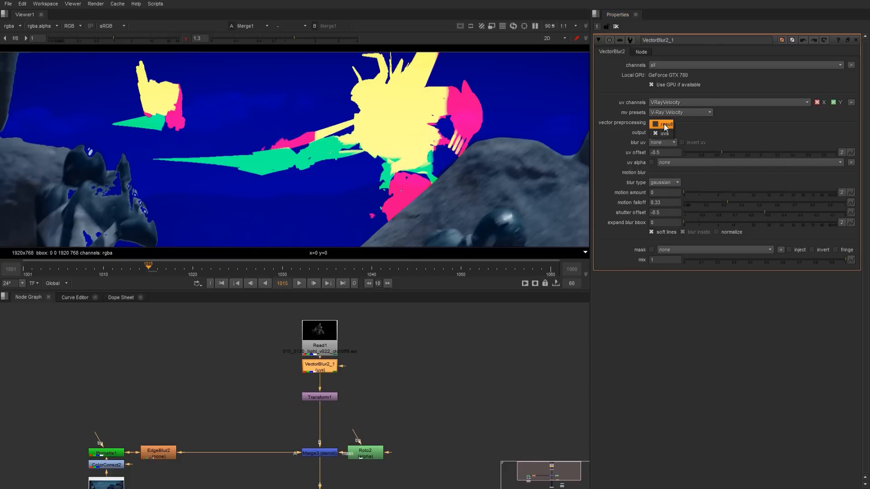
pyautogui.click(664, 125)
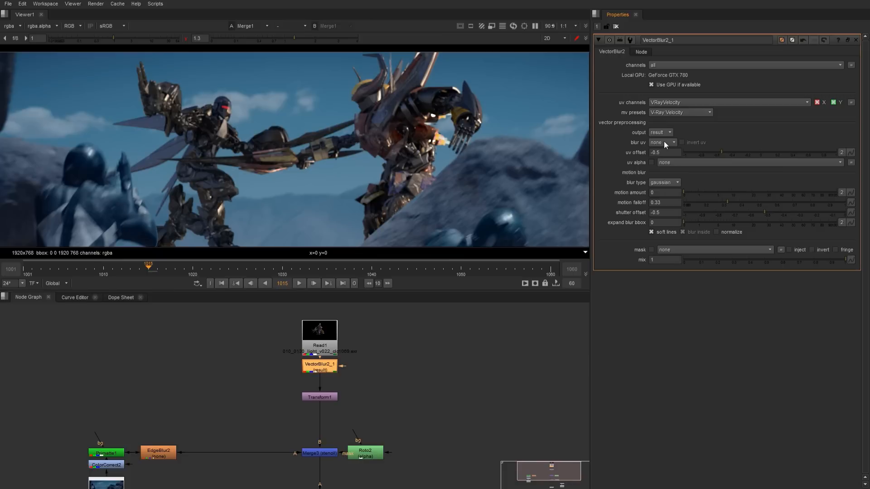
# Try the other blur uv options of the VectorBlur2 node and return the setting to none.
pyautogui.click(664, 142)
pyautogui.click(668, 153)
pyautogui.click(667, 142)
pyautogui.click(668, 153)
pyautogui.click(668, 142)
pyautogui.click(669, 127)
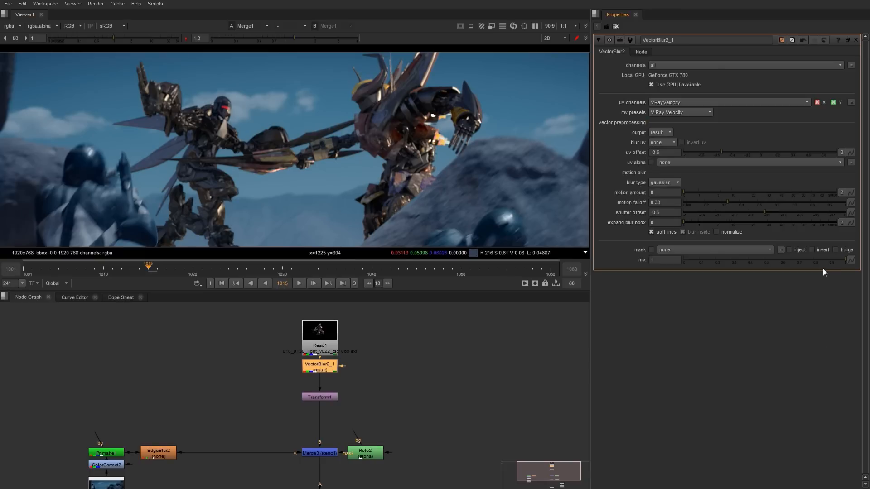
# Try the uniform blur type on the VectorBlur2 node and return it to gaussian.
pyautogui.scroll(3, 357, 168)
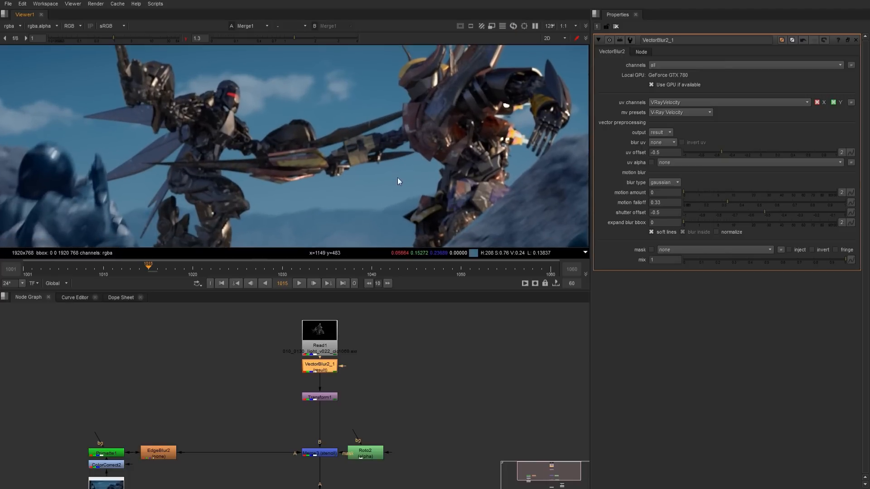
pyautogui.moveTo(404, 291); pyautogui.dragTo(411, 388)
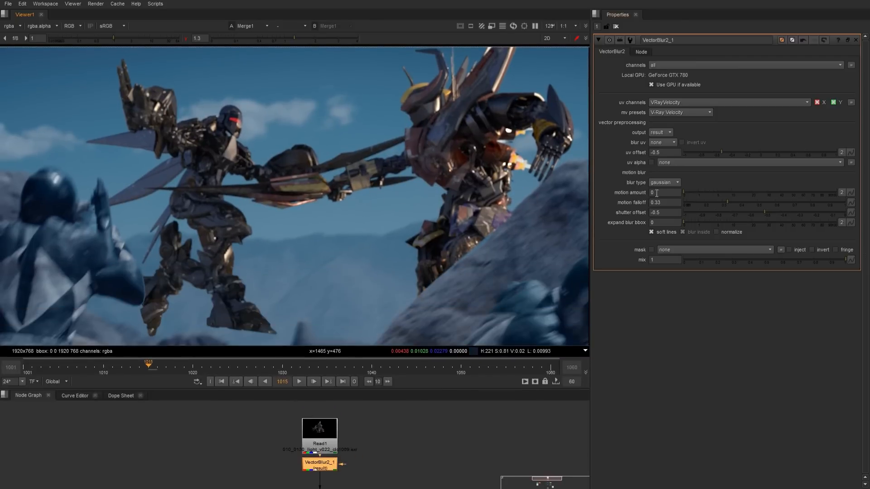
pyautogui.click(667, 181)
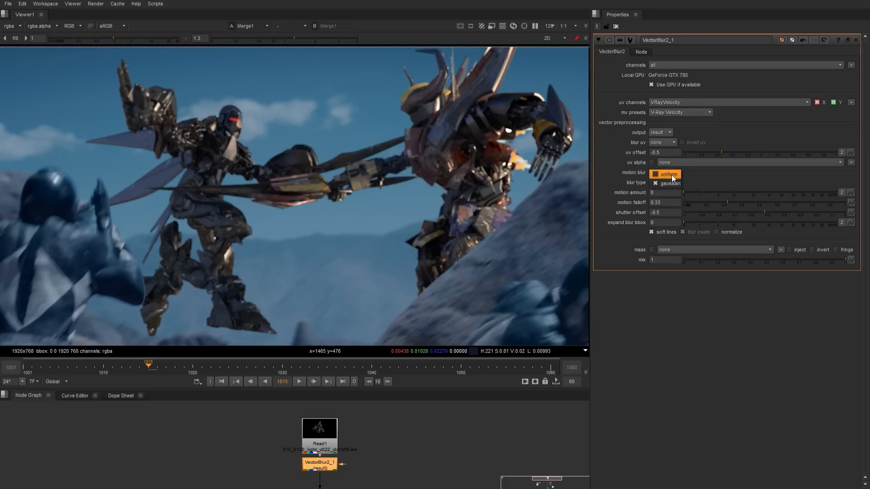
pyautogui.click(672, 176)
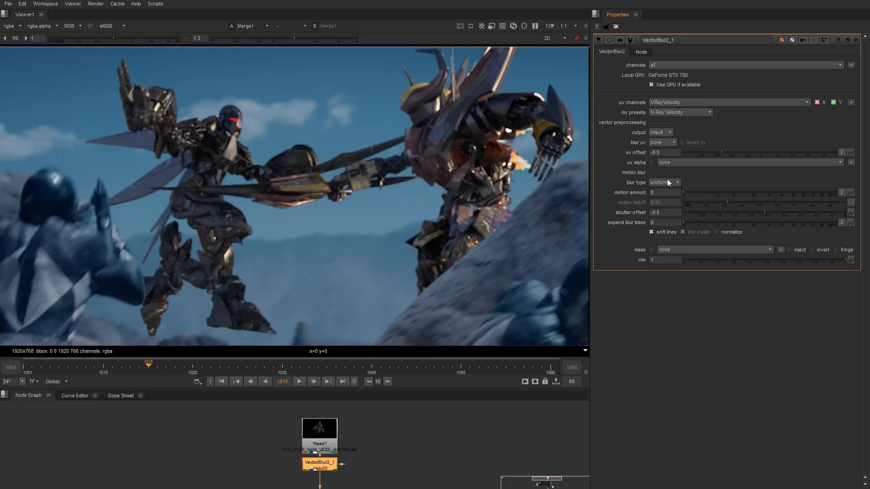
pyautogui.click(677, 182)
# Set the VectorBlur2 motion amount to 0.35 to blur the robots.
pyautogui.click(669, 192)
pyautogui.moveTo(684, 193); pyautogui.dragTo(692, 192)
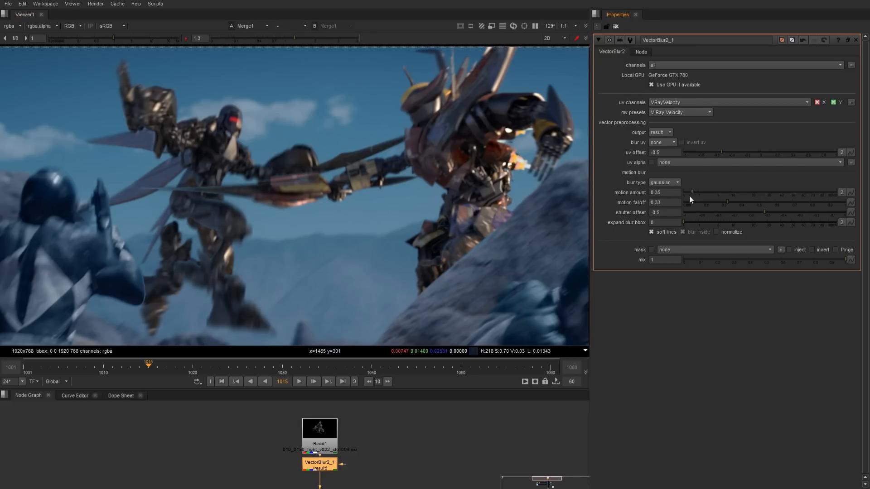
pyautogui.rightClick(665, 192)
pyautogui.click(640, 327)
# Try a motion falloff of 0.46 and a different shutter offset, and return them to 0.33 and -0.5.
pyautogui.moveTo(727, 202); pyautogui.dragTo(751, 201)
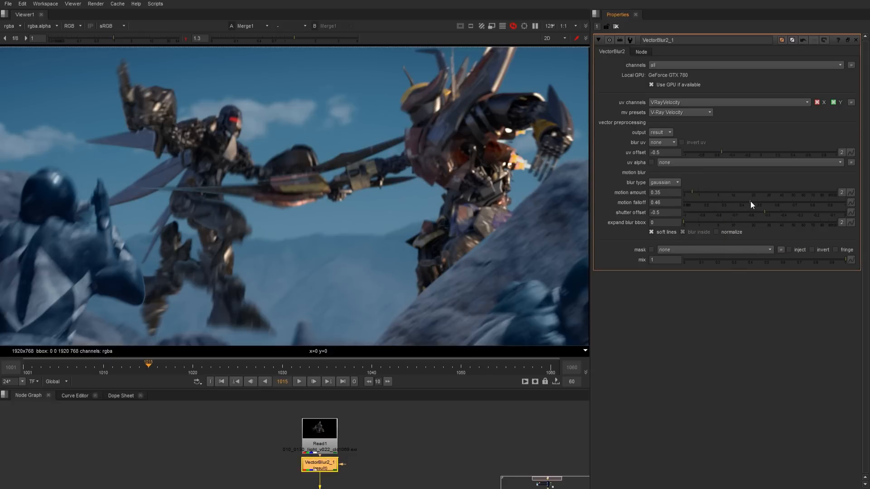
pyautogui.scroll(5, 368, 230)
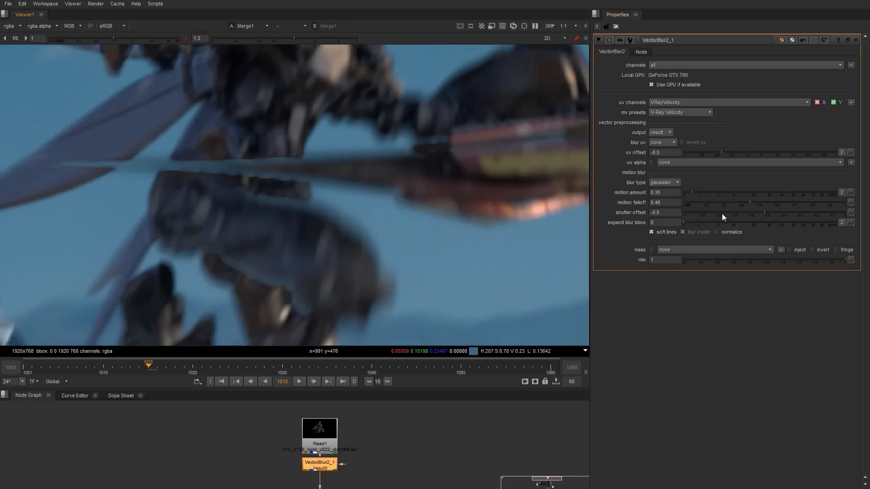
pyautogui.moveTo(752, 203); pyautogui.dragTo(732, 202)
pyautogui.hotkey('ctrl', 'z')
pyautogui.hotkey('ctrl', 'z')
pyautogui.moveTo(351, 248); pyautogui.dragTo(337, 221, button='middle')
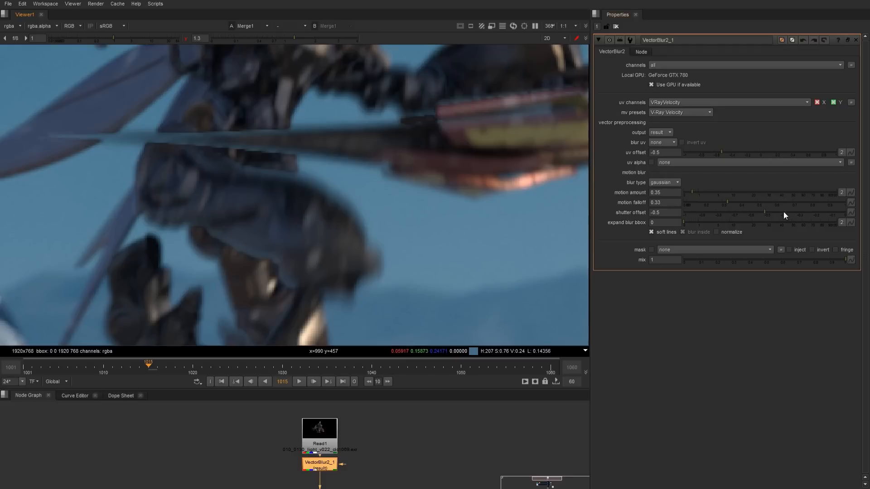
pyautogui.moveTo(767, 211)
pyautogui.mouseDown()
pyautogui.moveTo(783, 211)
pyautogui.moveTo(760, 210)
pyautogui.moveTo(775, 211)
pyautogui.mouseUp()
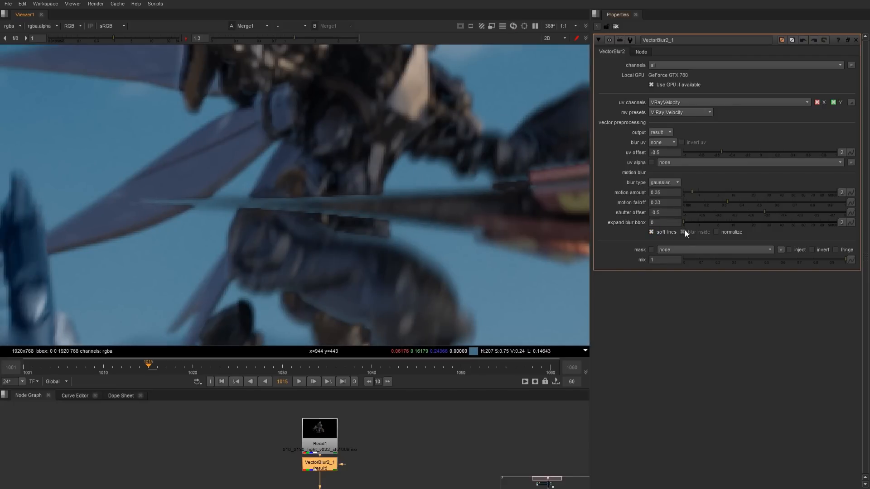
# Compare the blur on the robot's blade with normalize on and off, and leave normalize enabled.
pyautogui.click(725, 233)
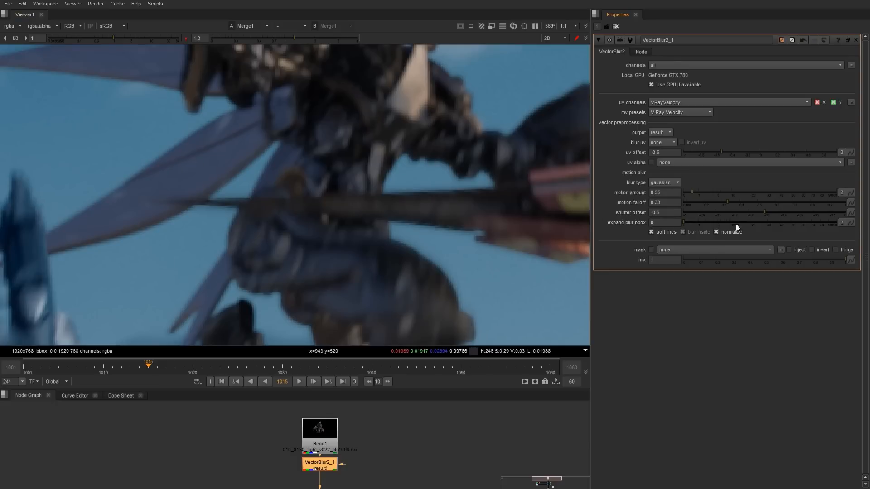
pyautogui.click(733, 230)
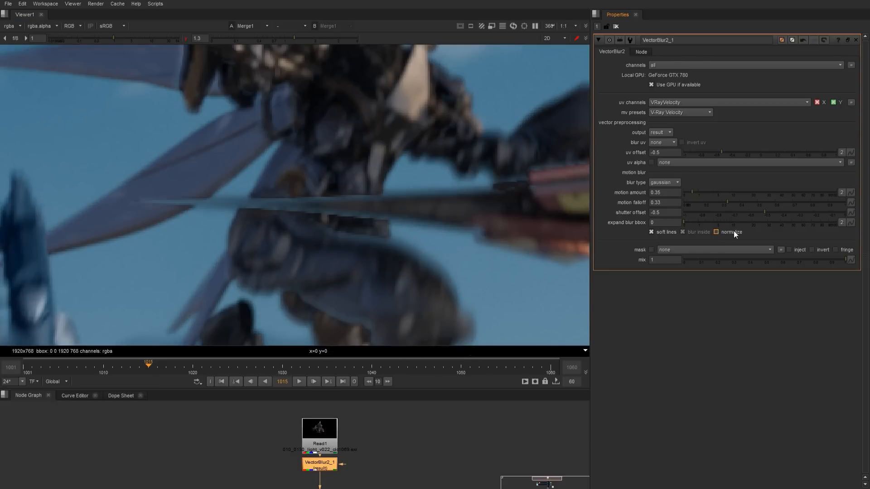
pyautogui.click(733, 230)
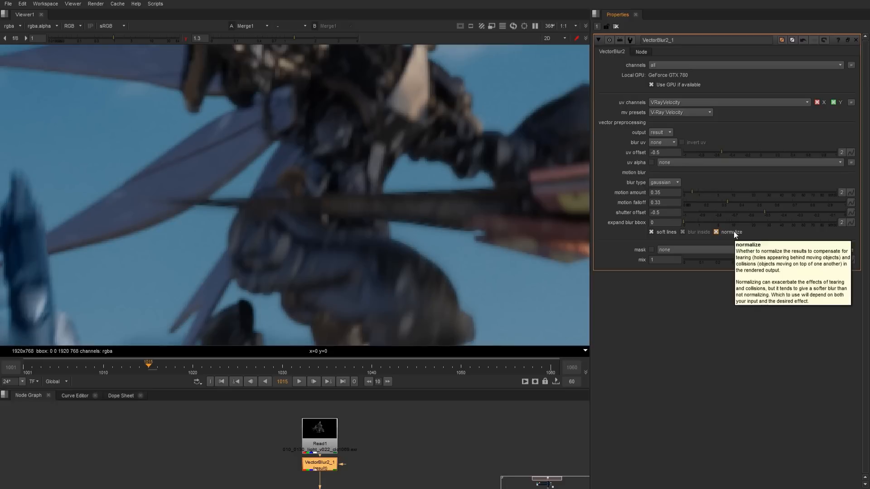
pyautogui.click(732, 231)
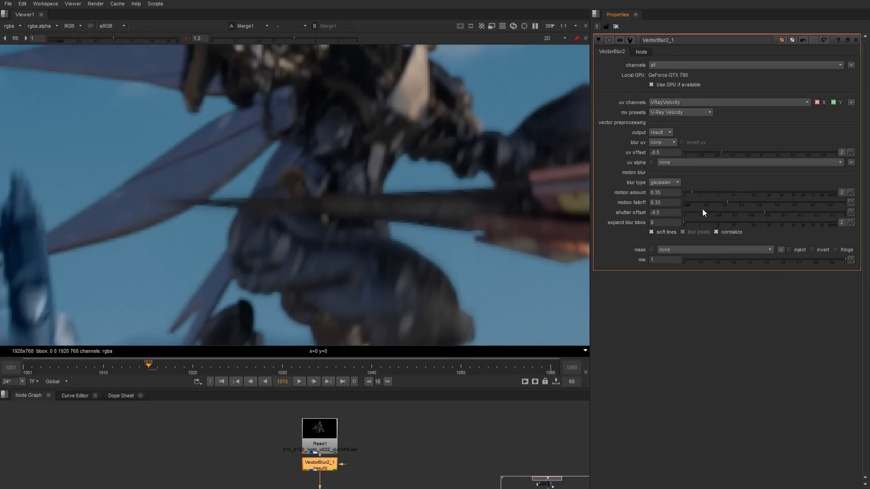
# Check the blur on other frames of the shot and go to frame 1050.
pyautogui.scroll(-6, 479, 260)
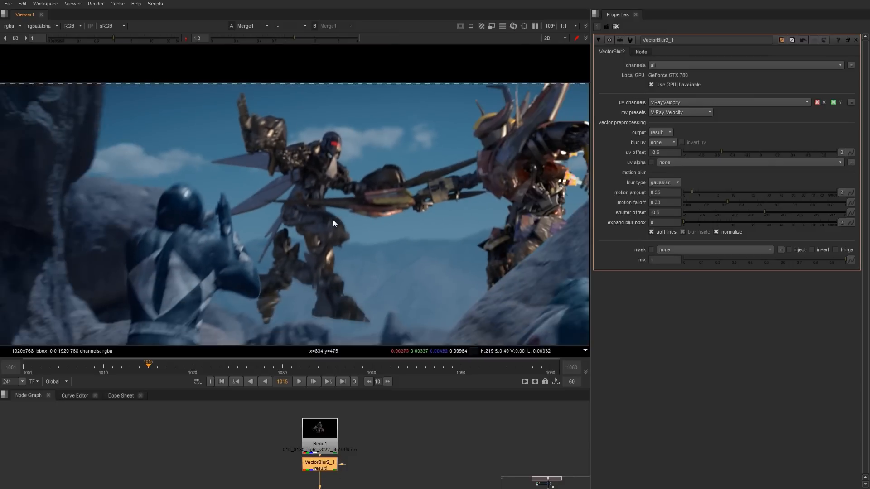
pyautogui.moveTo(396, 252); pyautogui.dragTo(347, 221, button='middle')
pyautogui.scroll(-1, 379, 224)
pyautogui.moveTo(461, 258); pyautogui.dragTo(449, 251, button='middle')
pyautogui.click(390, 368)
pyautogui.click(467, 367)
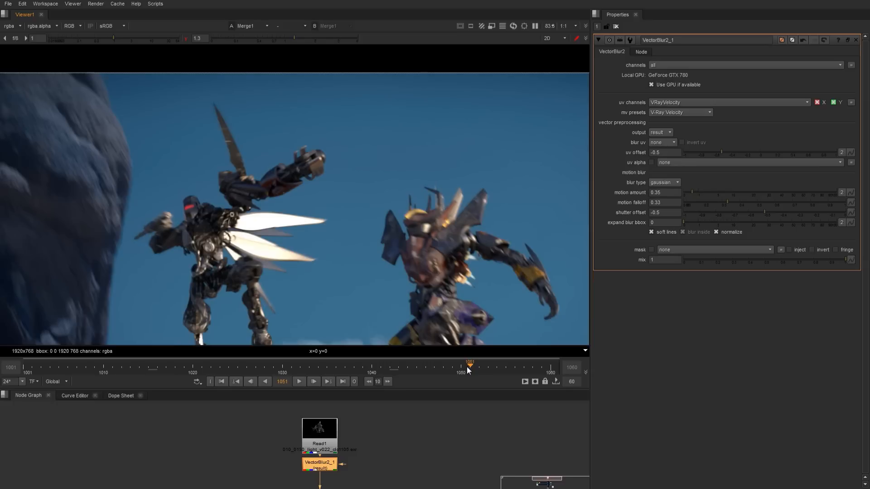
pyautogui.click(461, 367)
# Try stronger motion amounts on frame 1050 and set the VectorBlur2 motion amount to 0.7.
pyautogui.moveTo(524, 278); pyautogui.dragTo(435, 212, button='middle')
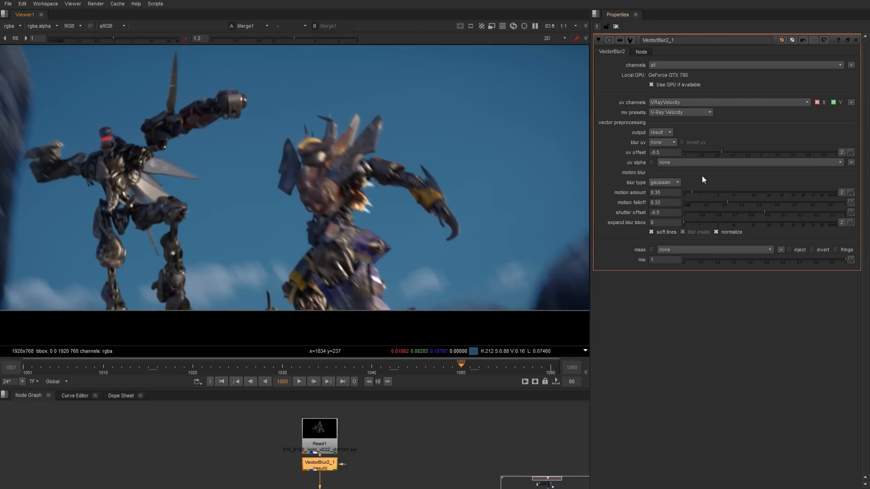
pyautogui.moveTo(692, 191); pyautogui.dragTo(694, 192)
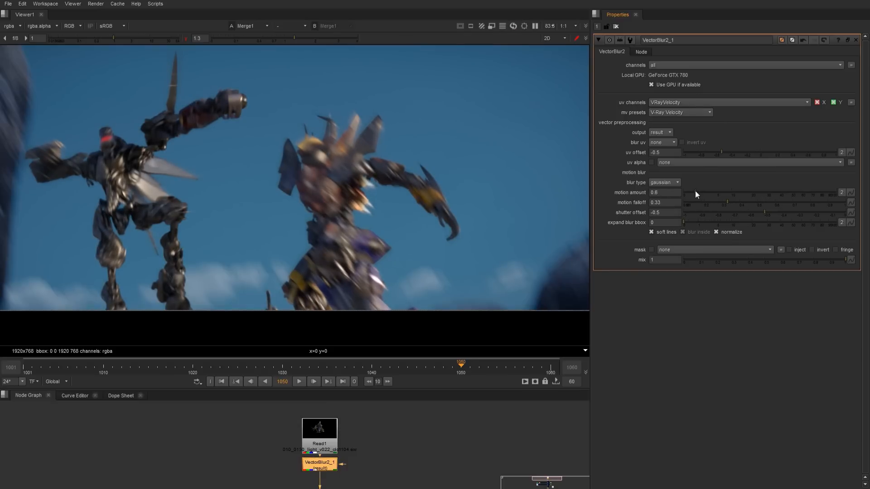
pyautogui.scroll(-4, 412, 220)
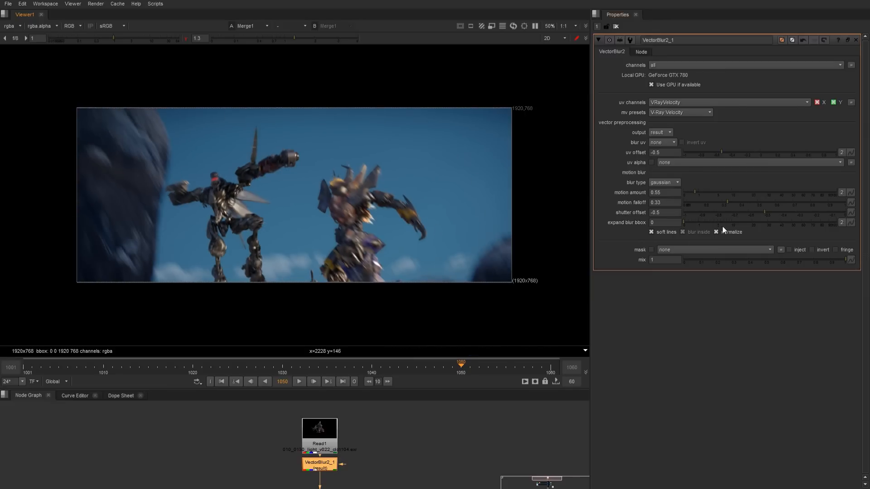
pyautogui.moveTo(695, 191); pyautogui.dragTo(697, 190)
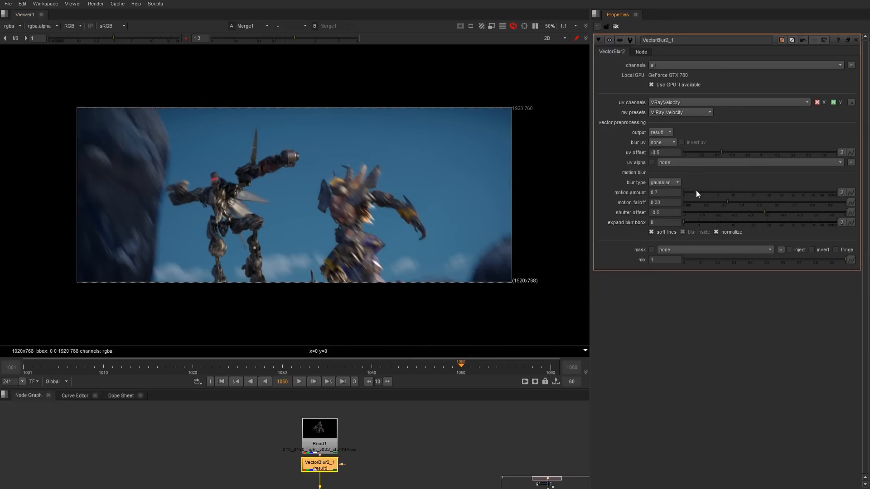
# Play back the sequence in the maximized viewer to review the motion blur.
pyautogui.click(299, 381)
pyautogui.moveTo(426, 431); pyautogui.dragTo(429, 345, button='middle')
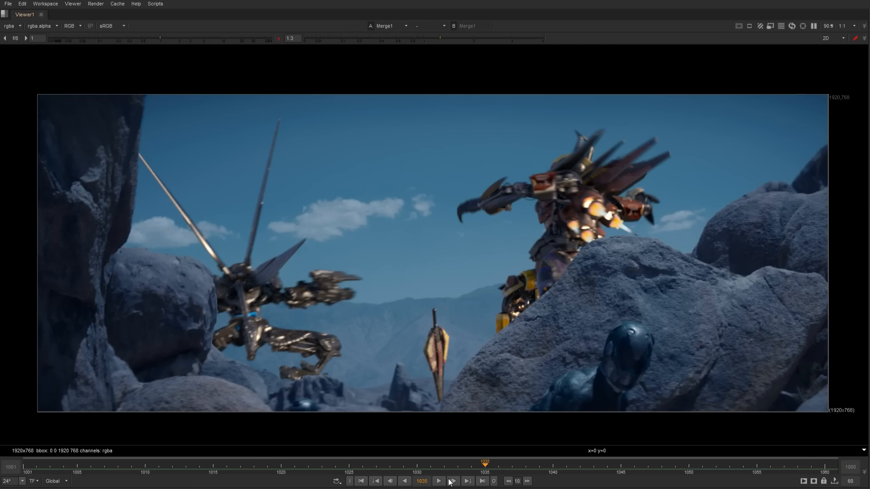
pyautogui.click(438, 481)
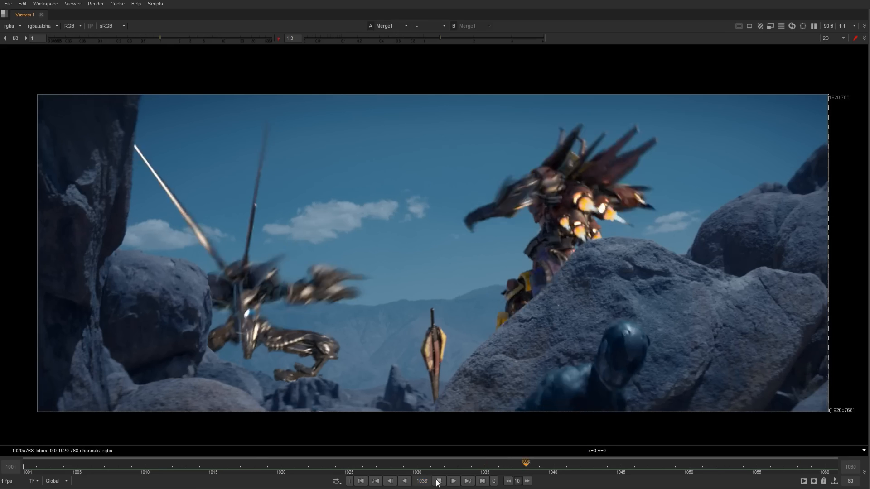